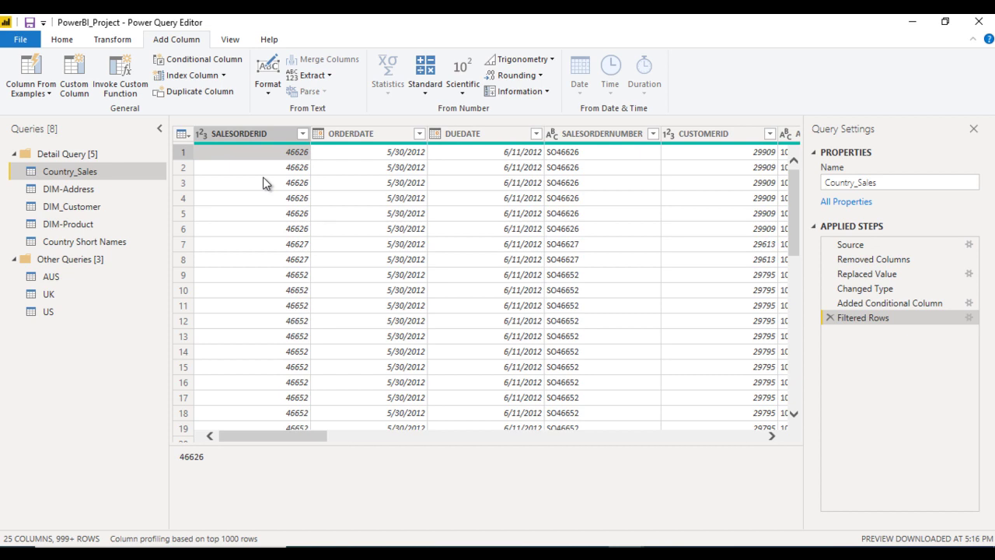
Inspect the row 3 values, including ORDERDATE and SALESORDERID
{"action": "left_click", "coordinate": [378, 185]}
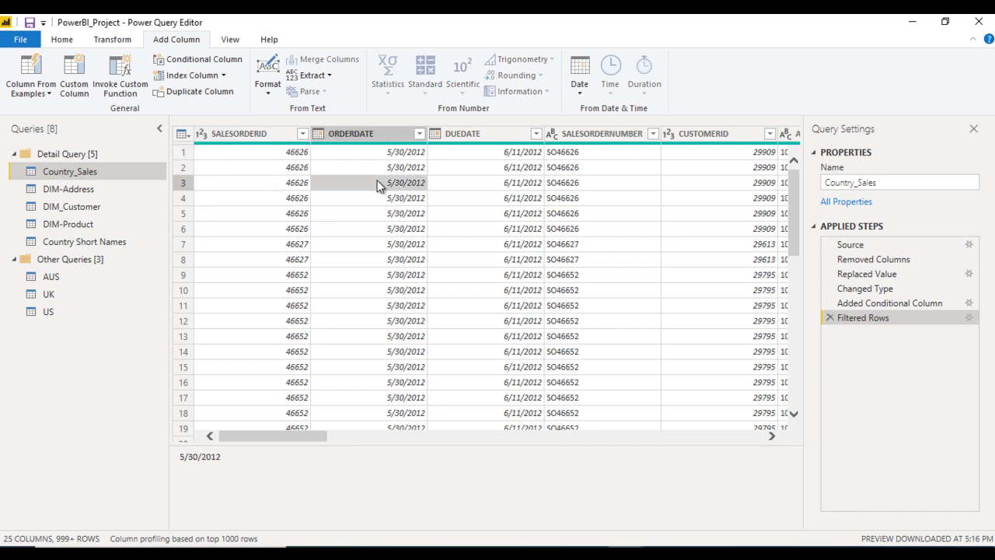
{"action": "key", "text": "Right"}
{"action": "key", "text": "Right"}
{"action": "key", "text": "Right"}
{"action": "key", "text": "Right"}
{"action": "key", "text": "Right"}
{"action": "key", "text": "Right"}
{"action": "key", "text": "Left"}
{"action": "key", "text": "Left"}
{"action": "key", "text": "Left"}
{"action": "key", "text": "Left"}
{"action": "key", "text": "Left"}
{"action": "key", "text": "Left"}
{"action": "key", "text": "Left"}
{"action": "key", "text": "Left"}
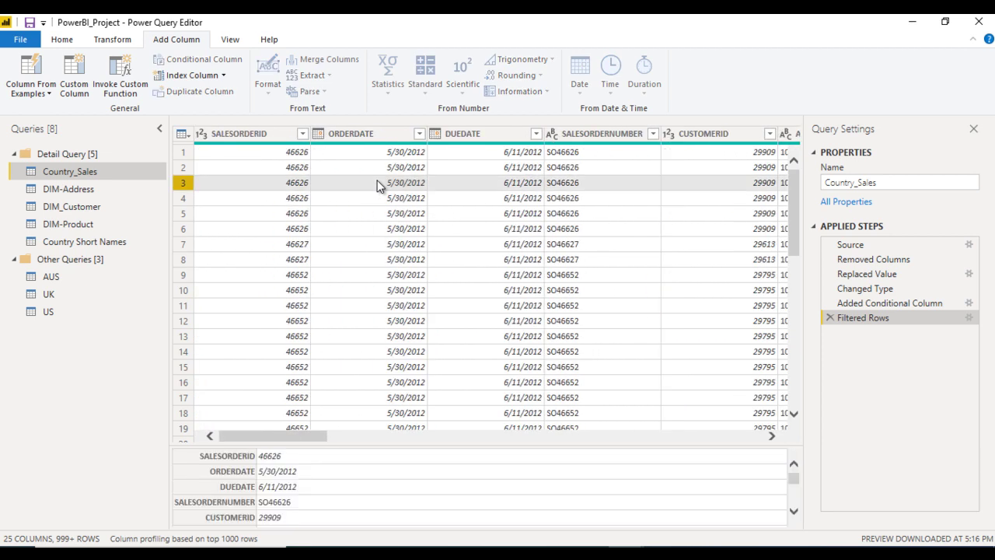
{"action": "left_click", "coordinate": [302, 184]}
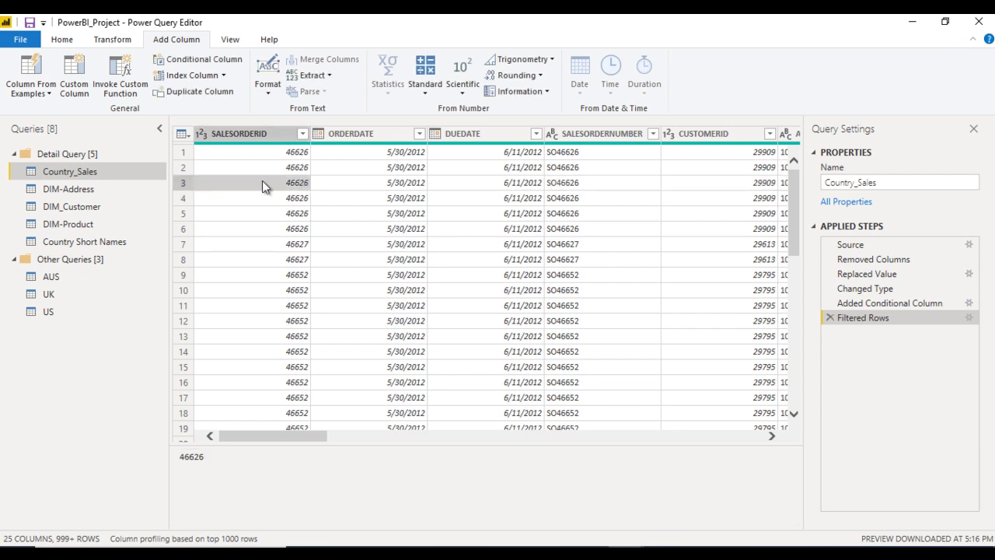
Jump to the ORDERQTY column with Go to Column and bring UNITPRICE into view beside it
{"action": "left_click", "coordinate": [76, 46]}
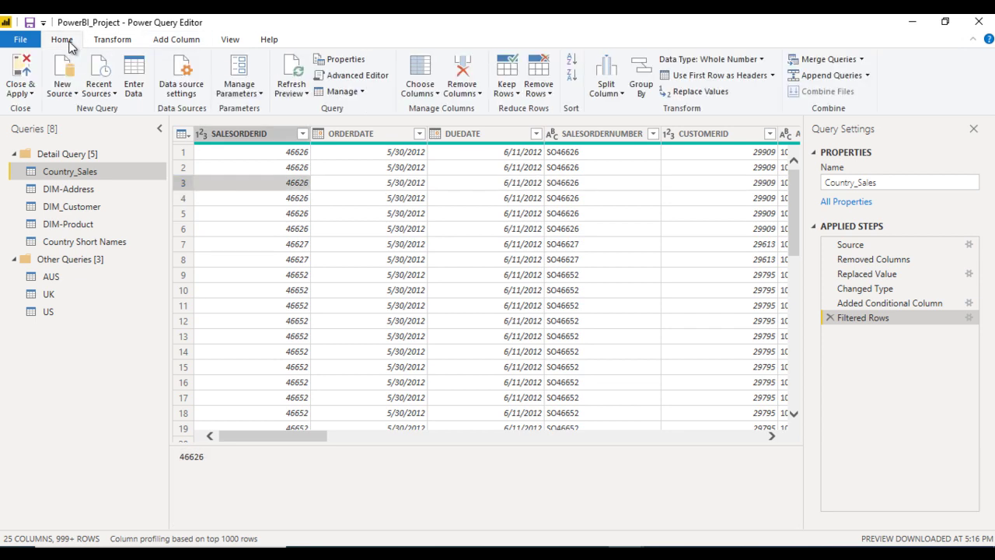
{"action": "left_click", "coordinate": [426, 93]}
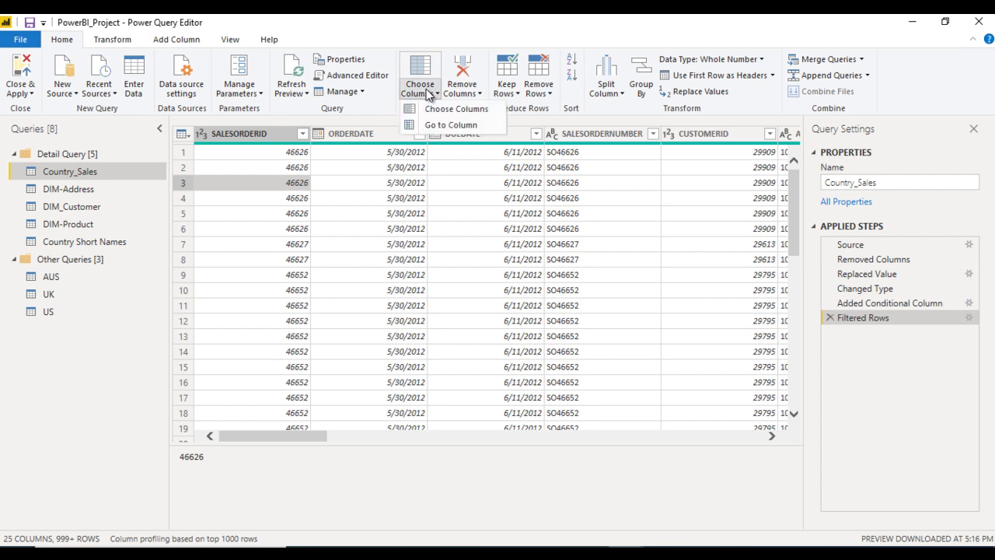
{"action": "left_click", "coordinate": [450, 125]}
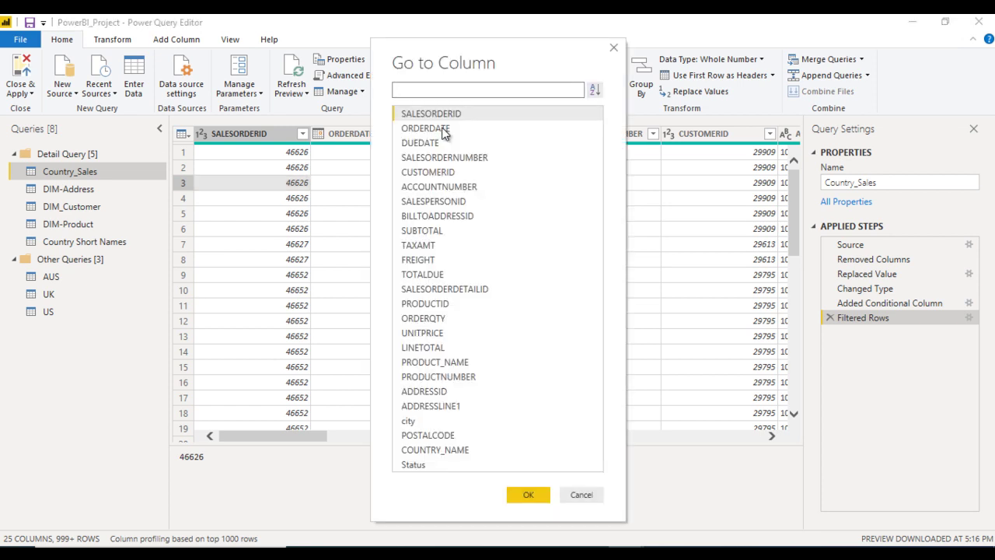
{"action": "left_click", "coordinate": [443, 320]}
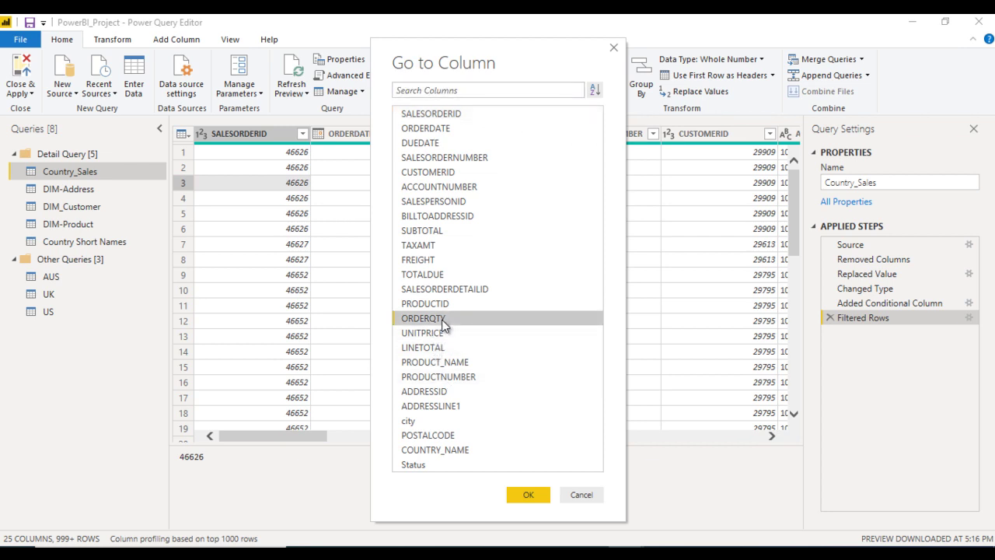
{"action": "left_click", "coordinate": [526, 496]}
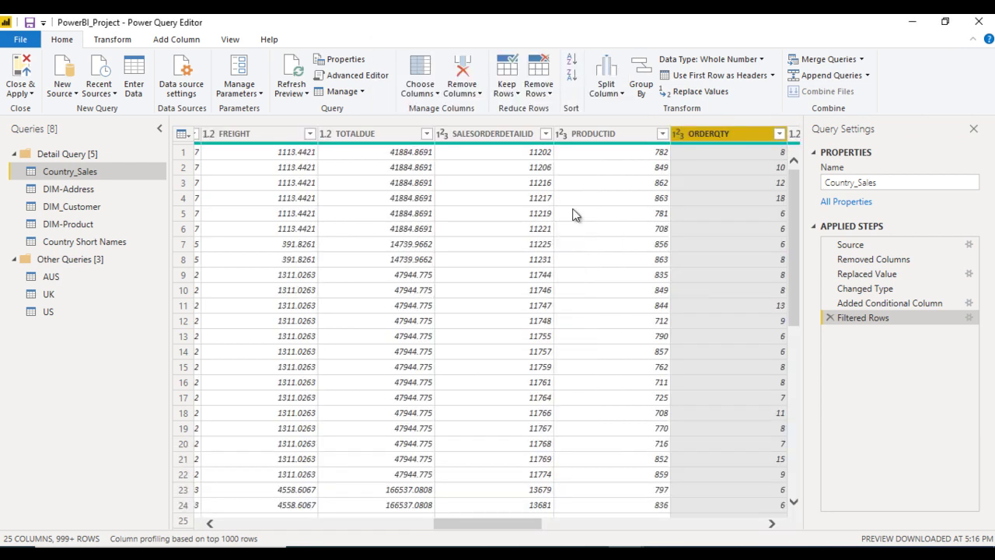
{"action": "left_click", "coordinate": [772, 523]}
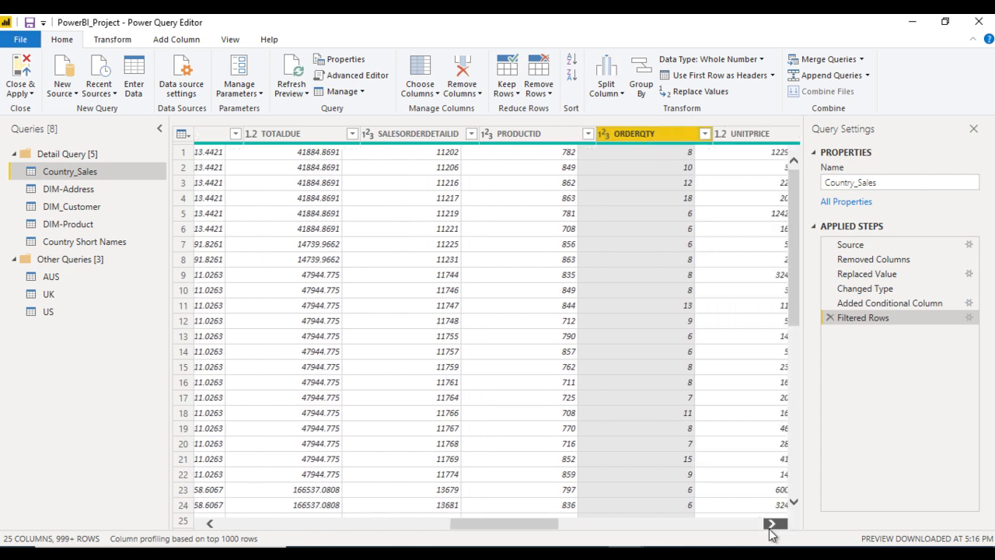
{"action": "left_click", "coordinate": [771, 523]}
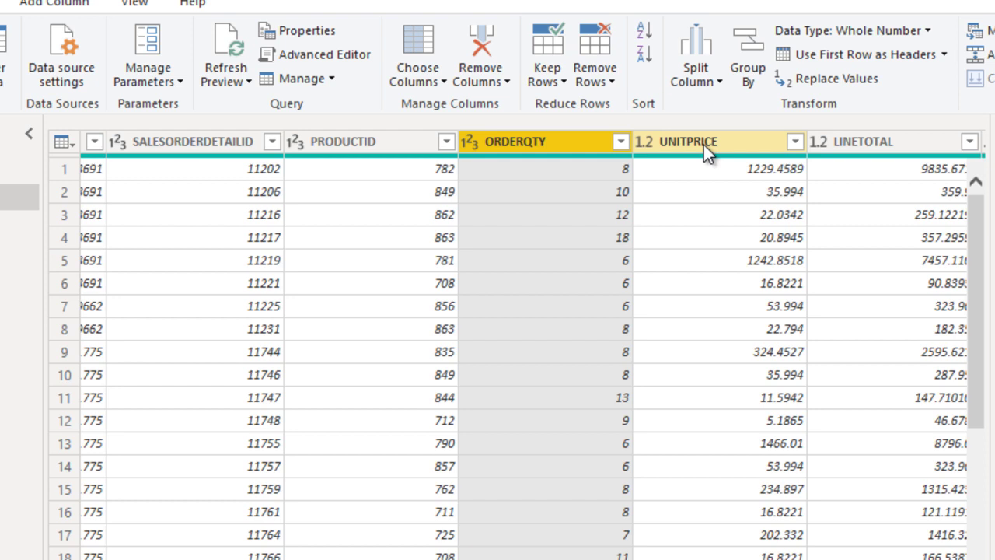
Start a Multiply operation on ORDERQTY from the Add Column Standard menu
{"action": "left_click", "coordinate": [55, 6]}
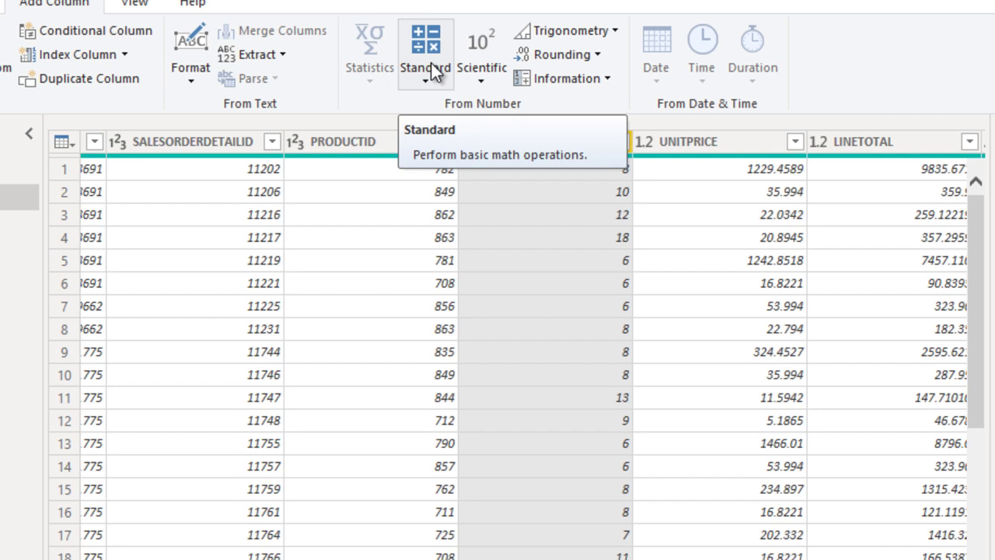
{"action": "left_click", "coordinate": [430, 62]}
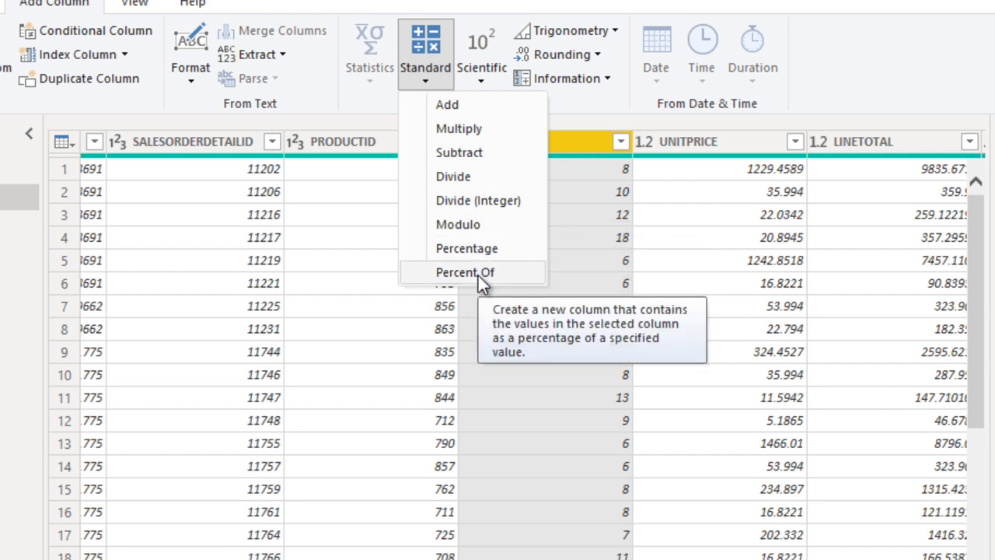
{"action": "left_click", "coordinate": [473, 126]}
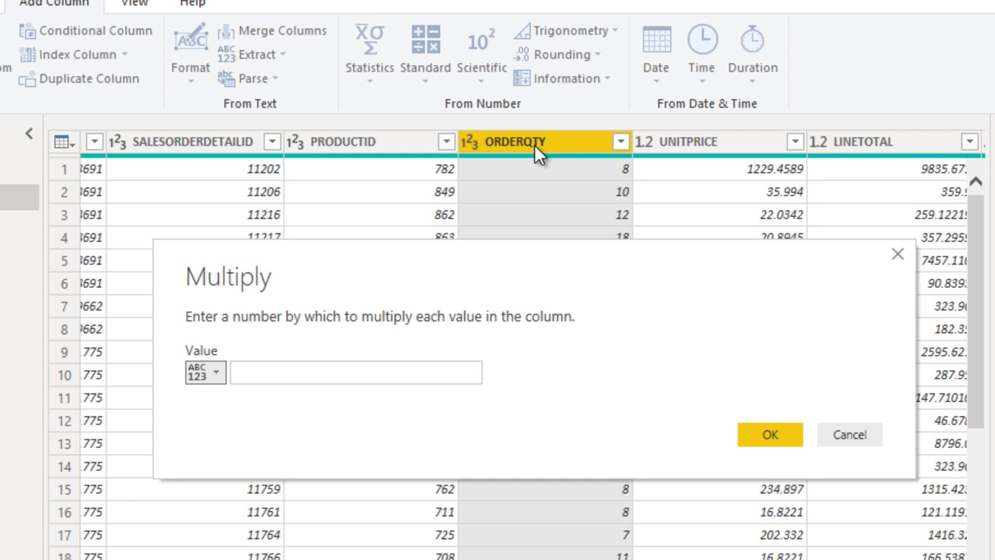
Multiply ORDERQTY by the UNITPRICE column values to create a Multiplication column
{"action": "left_click", "coordinate": [211, 369]}
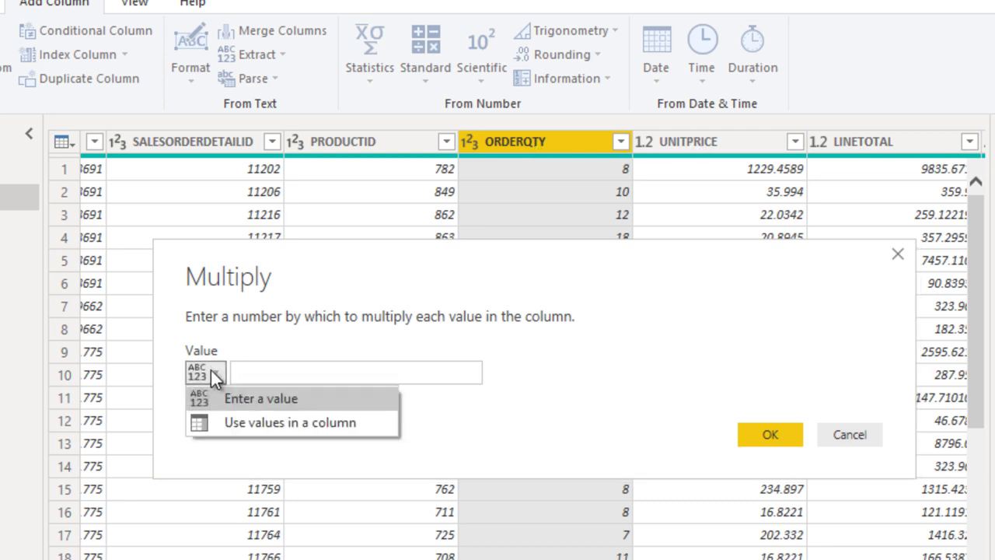
{"action": "left_click", "coordinate": [278, 422]}
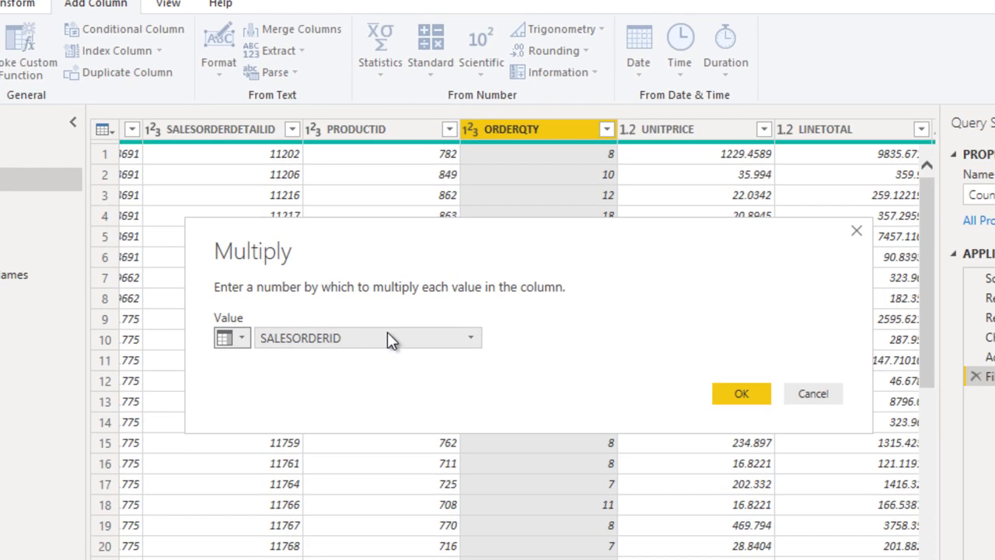
{"action": "left_click", "coordinate": [389, 338]}
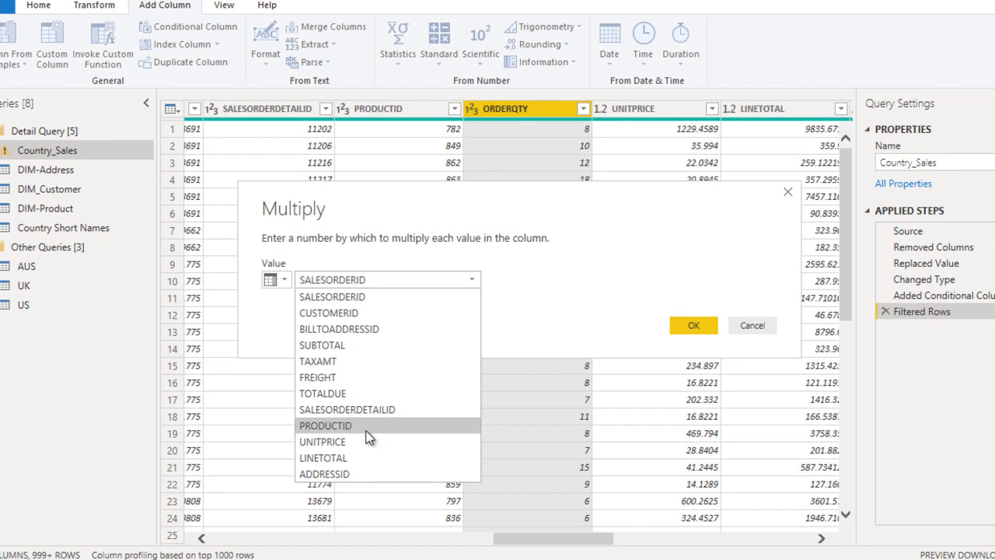
{"action": "left_click", "coordinate": [365, 443]}
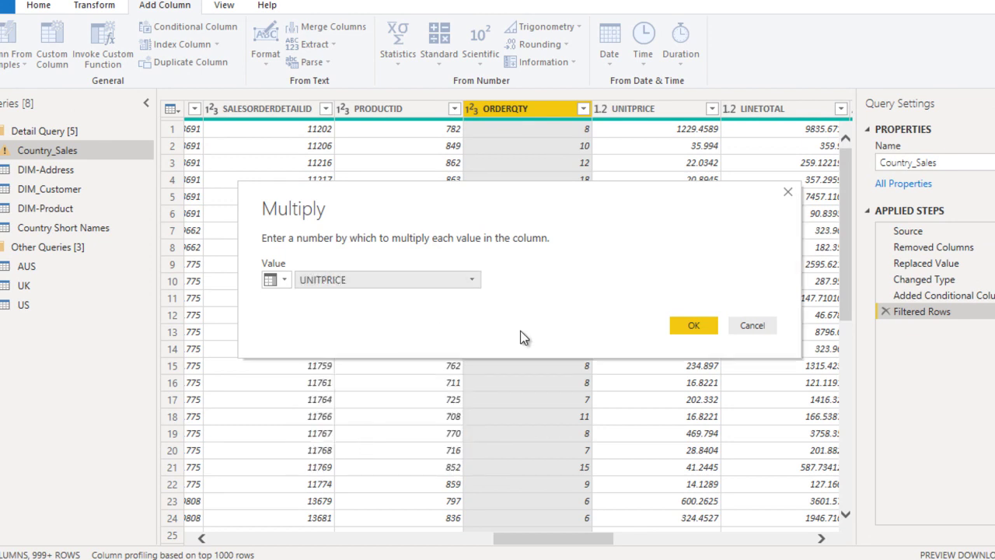
{"action": "left_click", "coordinate": [688, 325]}
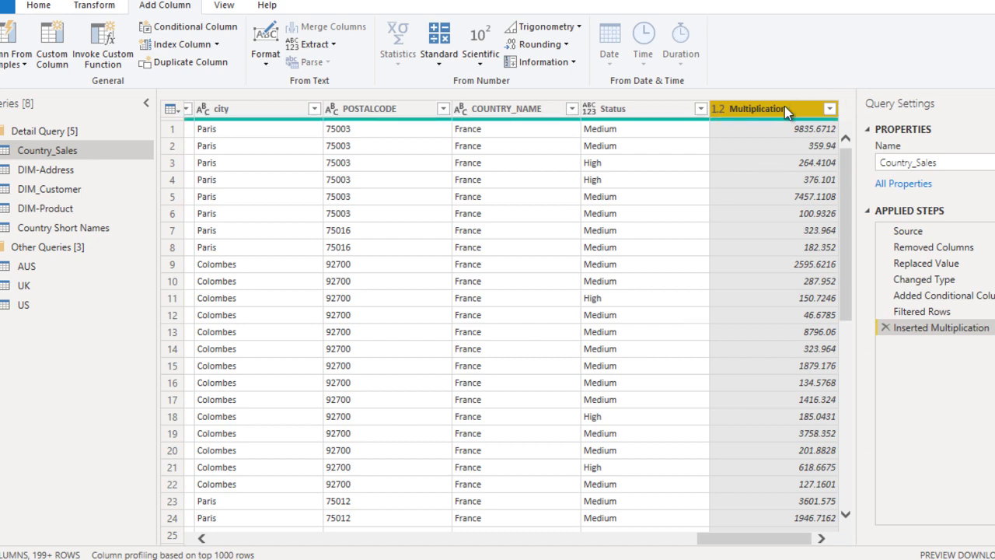
Move the Multiplication column left so it sits right after UNITPRICE
{"action": "left_click_drag", "start_coordinate": [785, 108], "coordinate": [265, 155]}
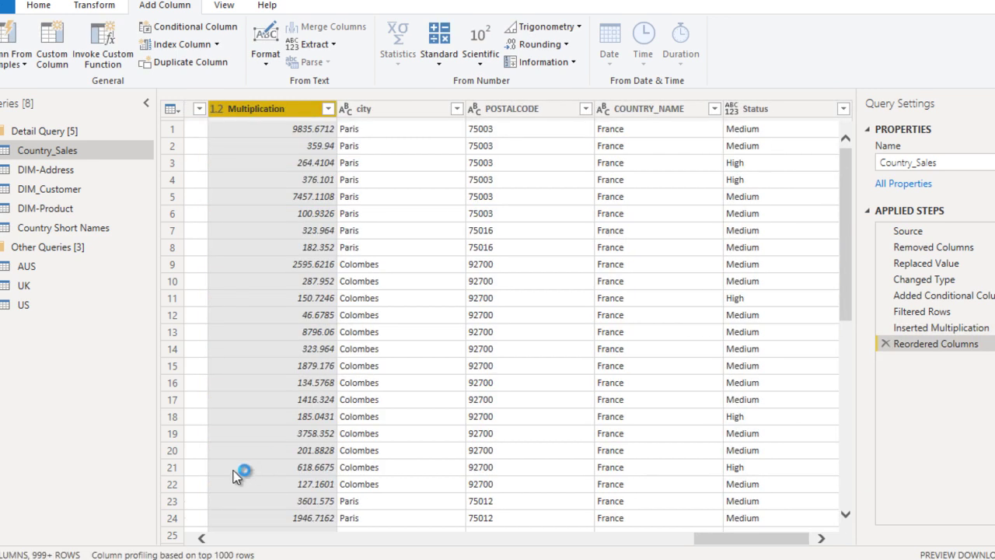
{"action": "left_click", "coordinate": [204, 538]}
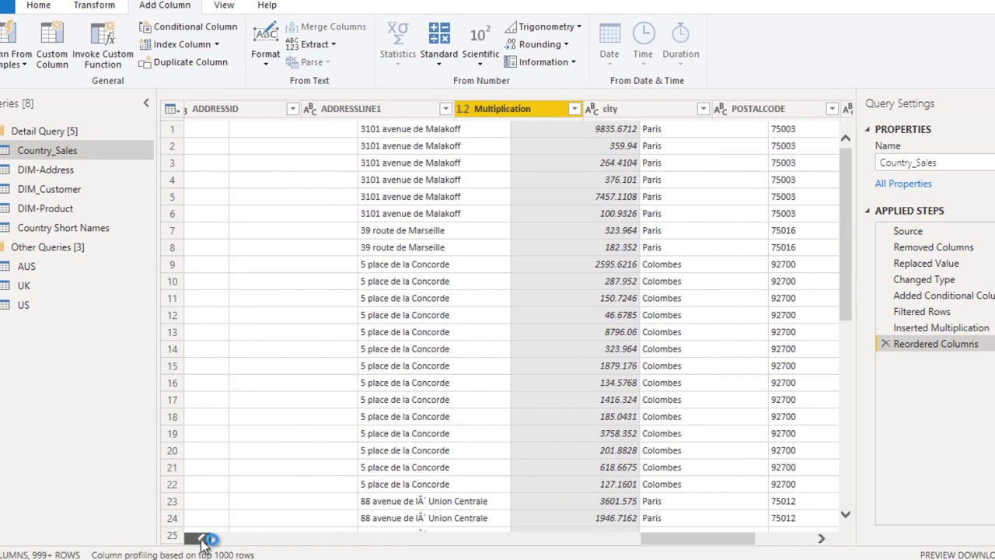
{"action": "left_click_drag", "start_coordinate": [763, 109], "coordinate": [257, 203]}
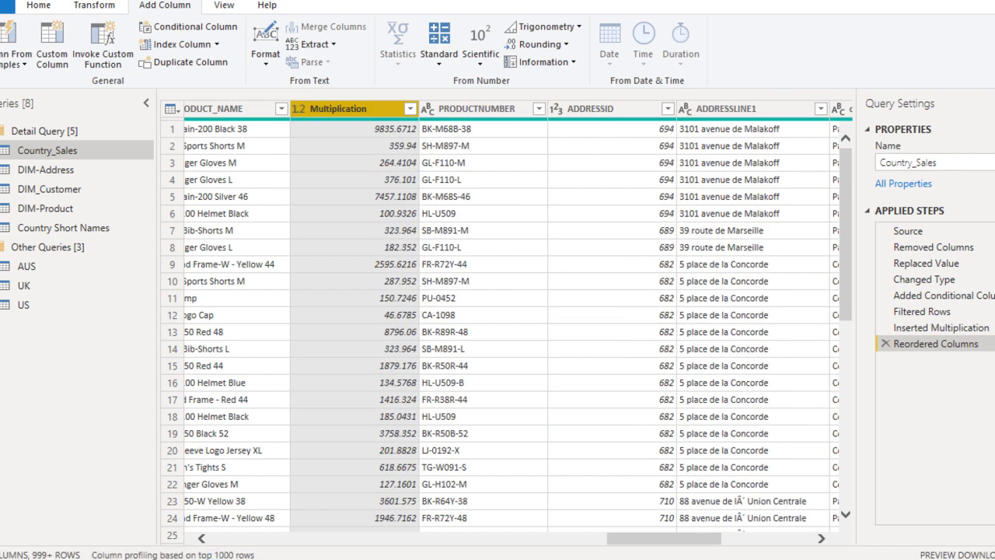
{"action": "left_click", "coordinate": [201, 538]}
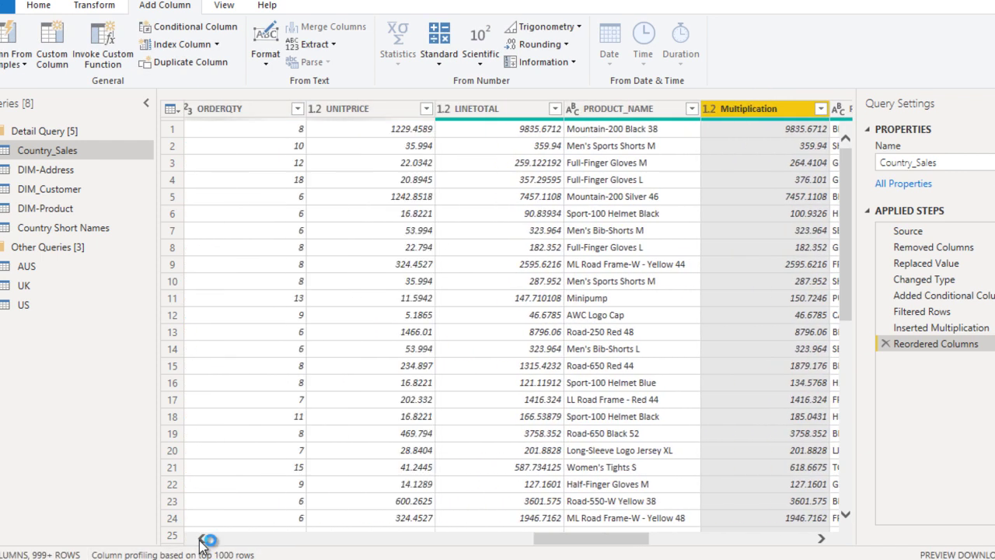
{"action": "left_click_drag", "start_coordinate": [761, 107], "coordinate": [511, 122]}
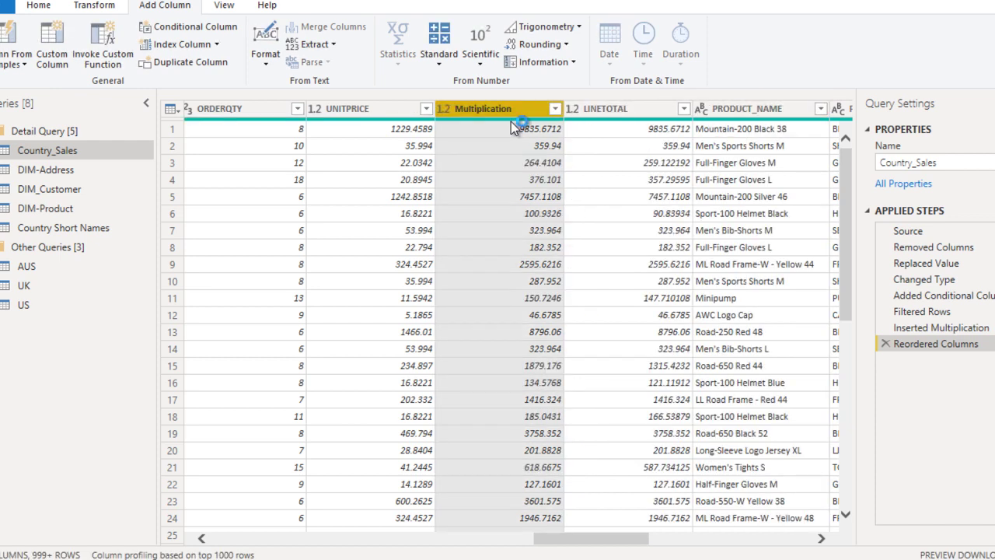
Check row 1's ORDERQTY, UNITPRICE and product, then start renaming the Multiplication header
{"action": "left_click", "coordinate": [484, 131]}
{"action": "left_click", "coordinate": [289, 129]}
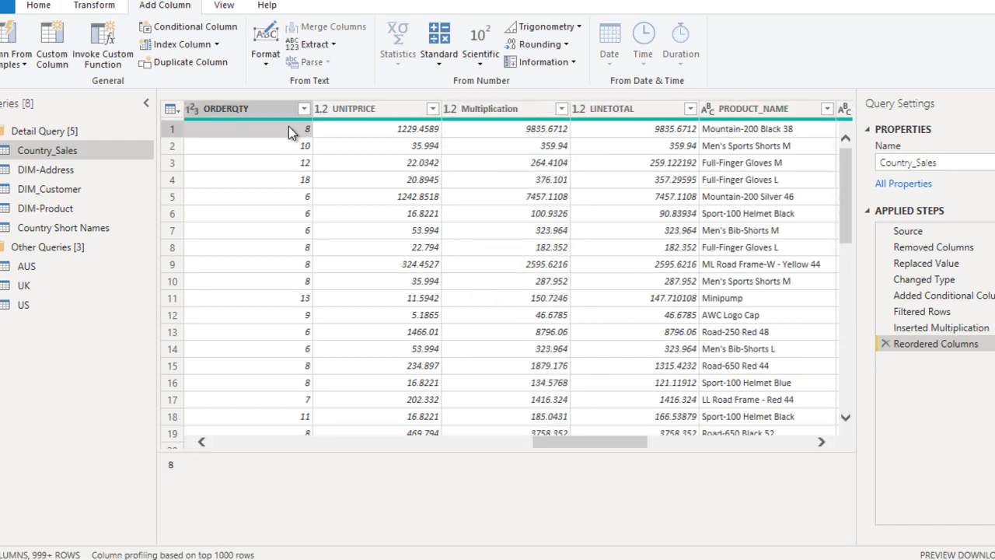
{"action": "left_click", "coordinate": [383, 136]}
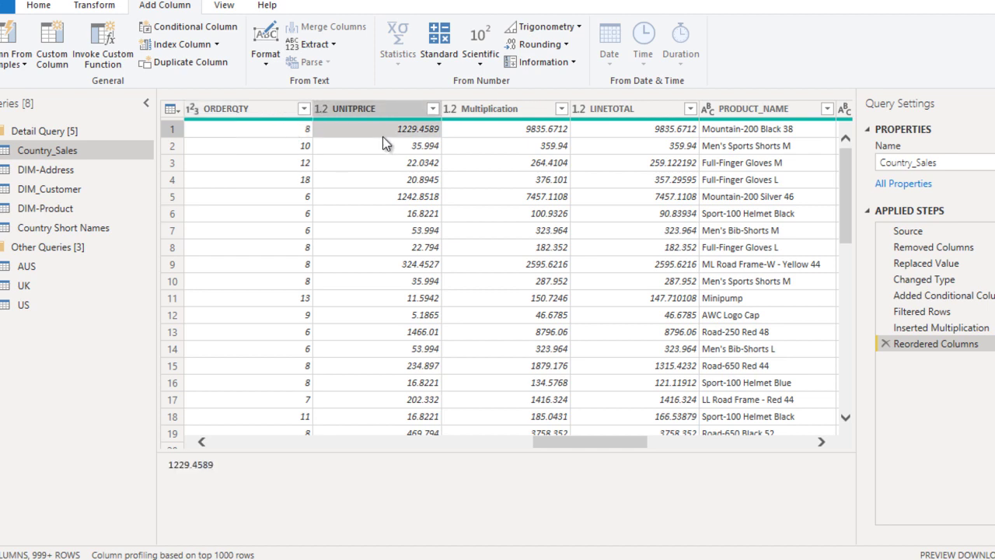
{"action": "left_click", "coordinate": [508, 132]}
{"action": "double_click", "coordinate": [514, 107]}
Rename the column to Value and view the Standard operations list without adding anything
{"action": "type", "text": "Value"}
{"action": "left_click", "coordinate": [482, 196]}
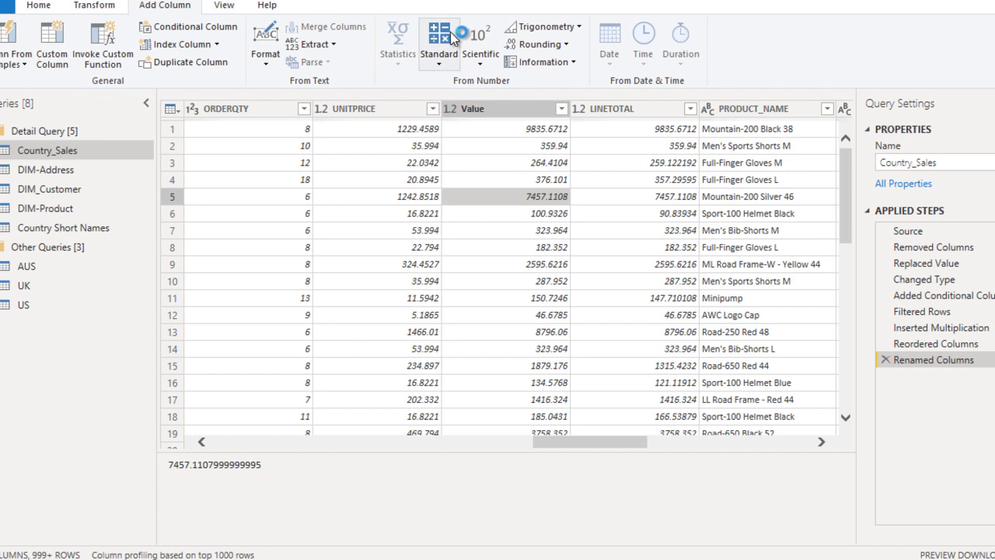
{"action": "left_click", "coordinate": [449, 60]}
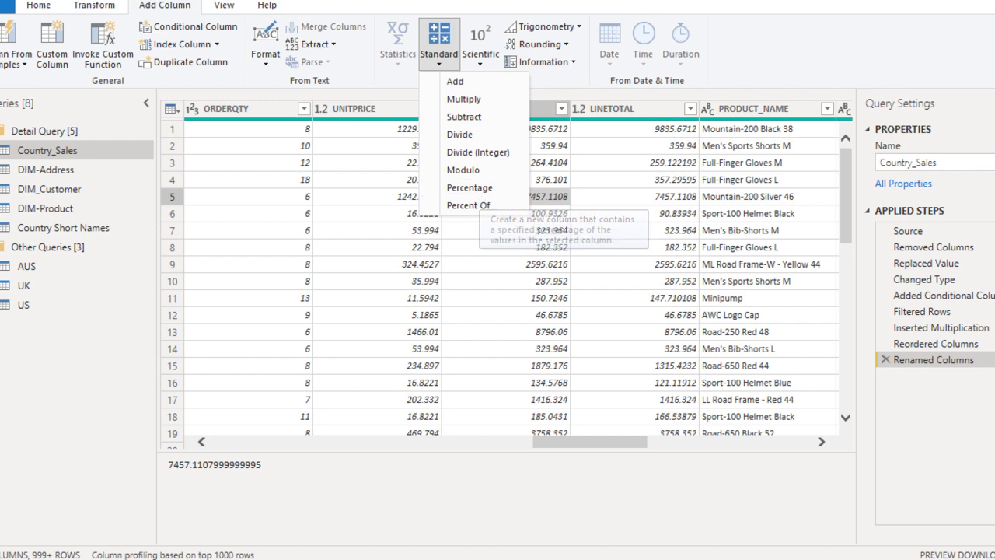
{"action": "key", "text": "Escape"}
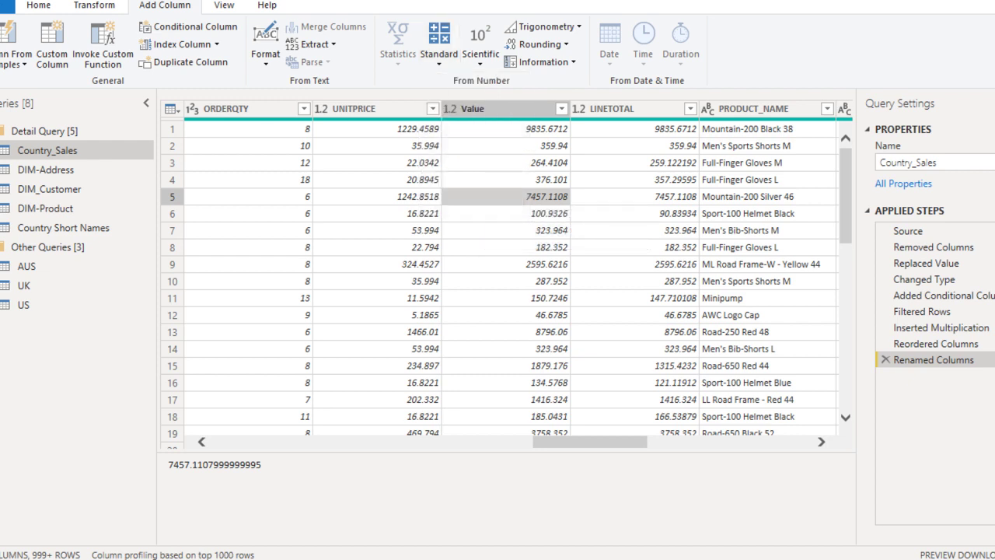
Browse the Scientific, Trigonometry and Rounding options without applying any
{"action": "left_click", "coordinate": [480, 60]}
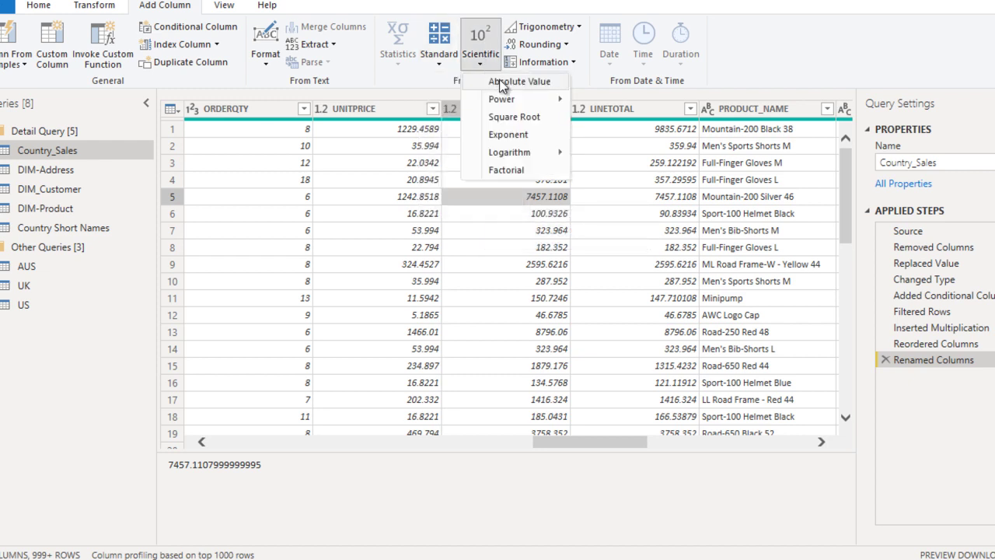
{"action": "mouse_move", "coordinate": [518, 100]}
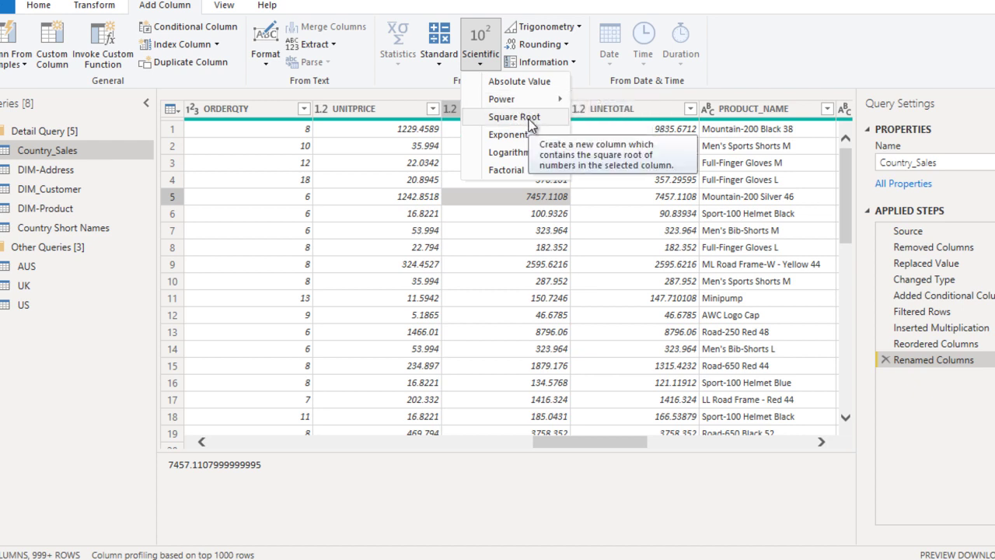
{"action": "mouse_move", "coordinate": [544, 163]}
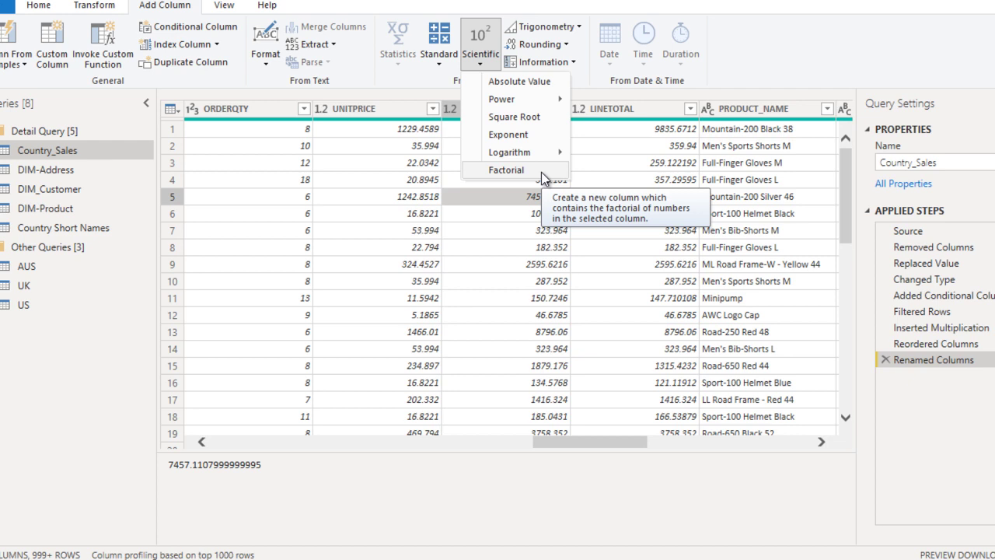
{"action": "left_click", "coordinate": [486, 62]}
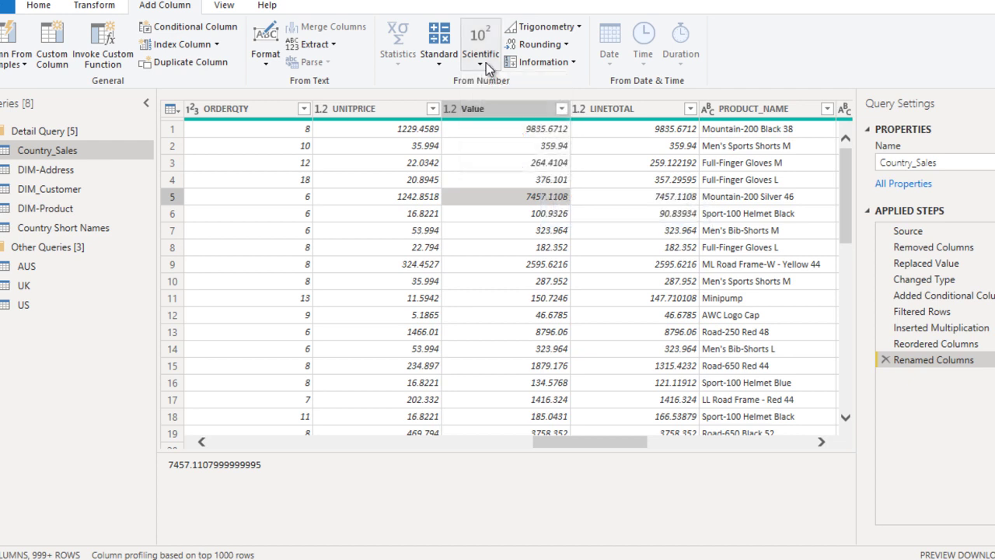
{"action": "left_click", "coordinate": [579, 31]}
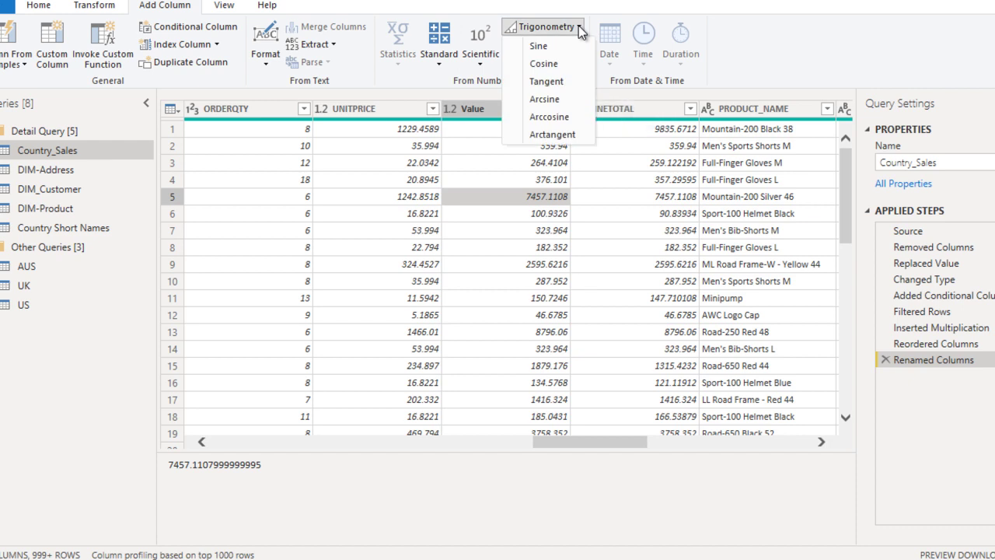
{"action": "left_click", "coordinate": [579, 31]}
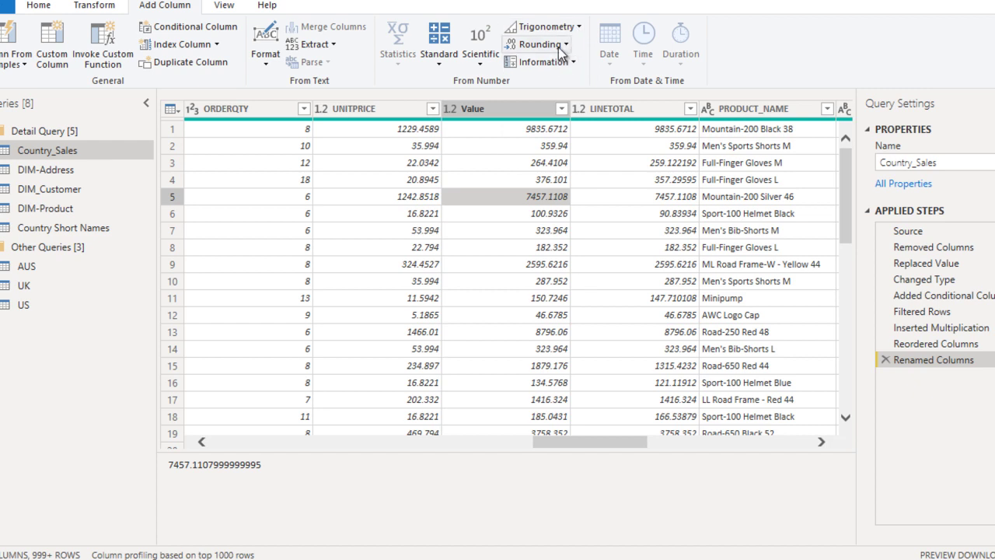
{"action": "left_click", "coordinate": [561, 47]}
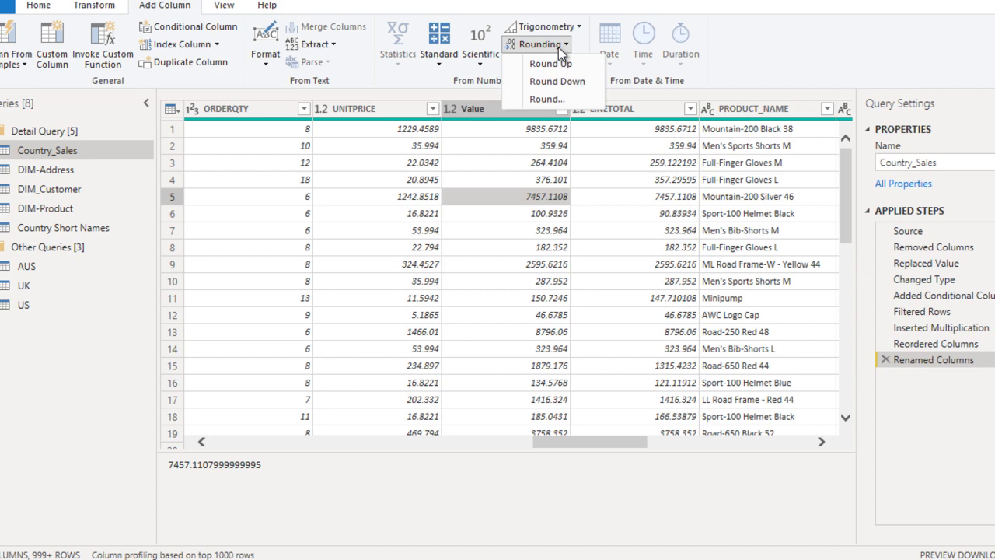
{"action": "left_click", "coordinate": [560, 46]}
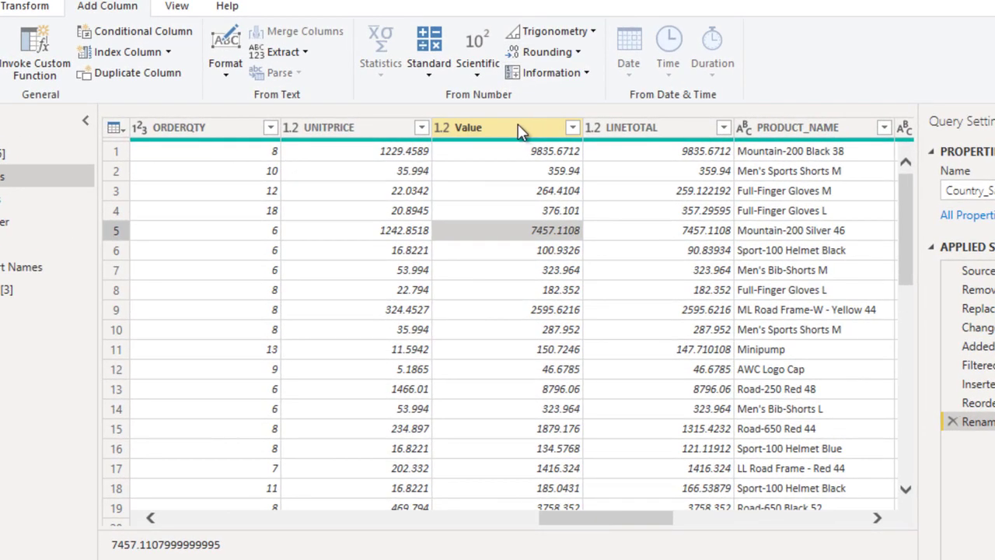
Round the Value column to 2 decimal places in a new column
{"action": "left_click", "coordinate": [518, 127]}
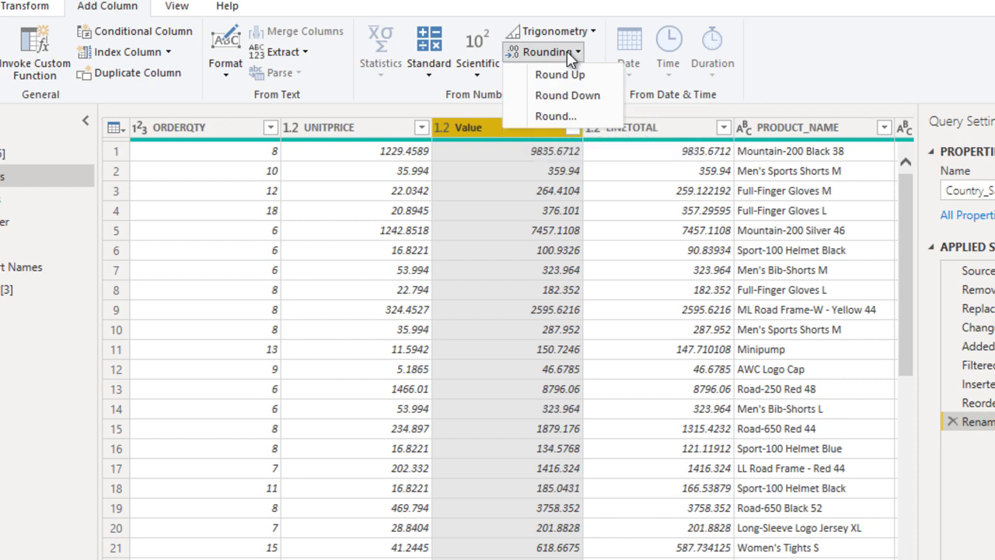
{"action": "left_click", "coordinate": [571, 122]}
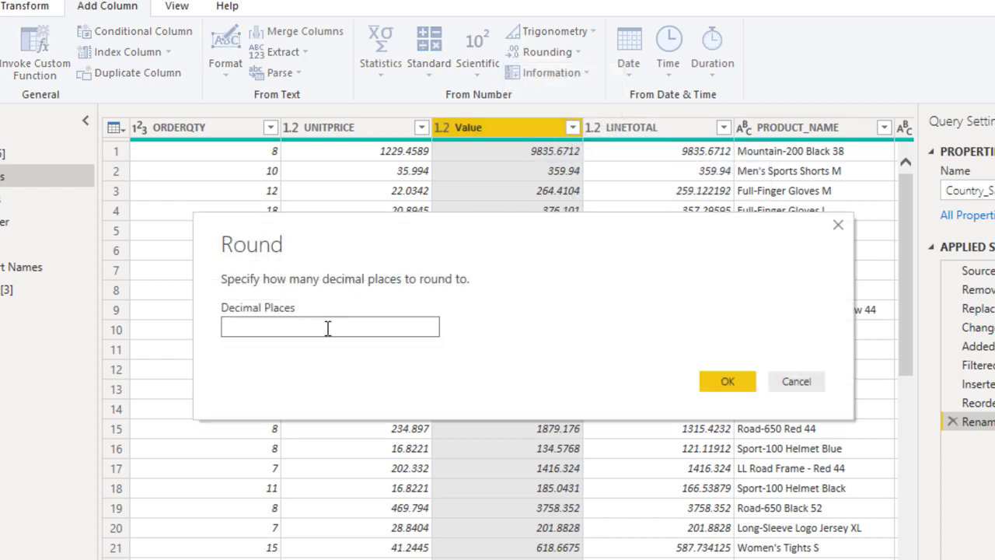
{"action": "type", "text": "2"}
{"action": "left_click", "coordinate": [726, 379]}
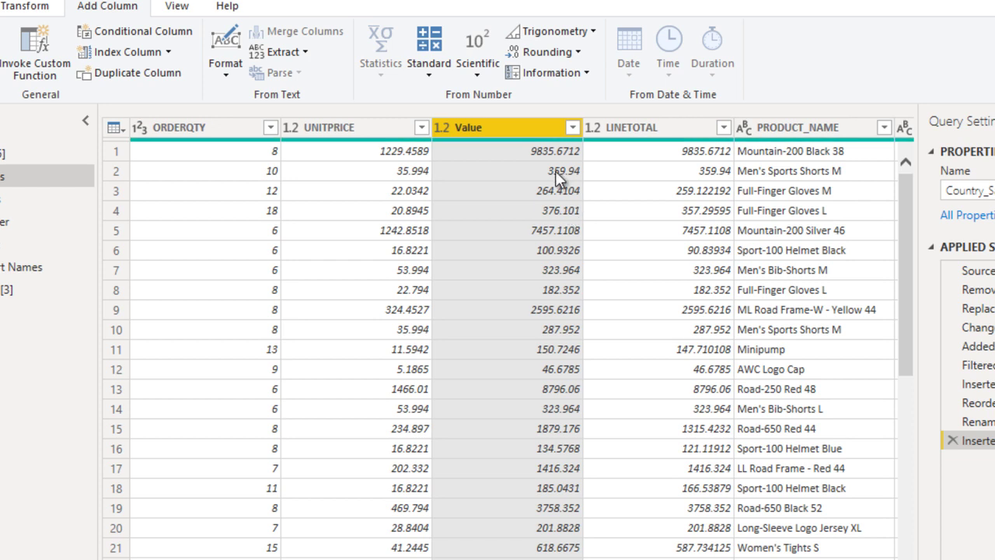
{"action": "scroll", "coordinate": [532, 134], "scroll_direction": "right", "scroll_amount": 1}
{"action": "left_click", "coordinate": [533, 134]}
Move to the Round column at the table's end and bring up the Information options
{"action": "key", "text": "Right"}
{"action": "key", "text": "Right"}
{"action": "key", "text": "Right"}
{"action": "key", "text": "Right"}
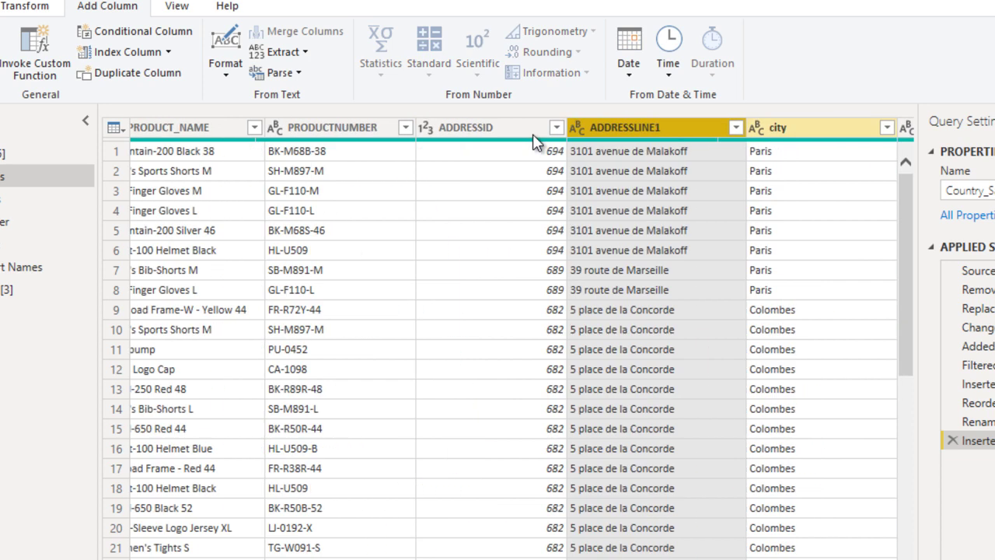
{"action": "key", "text": "Right"}
{"action": "key", "text": "Right"}
{"action": "key", "text": "Right"}
{"action": "key", "text": "Right"}
{"action": "key", "text": "Right"}
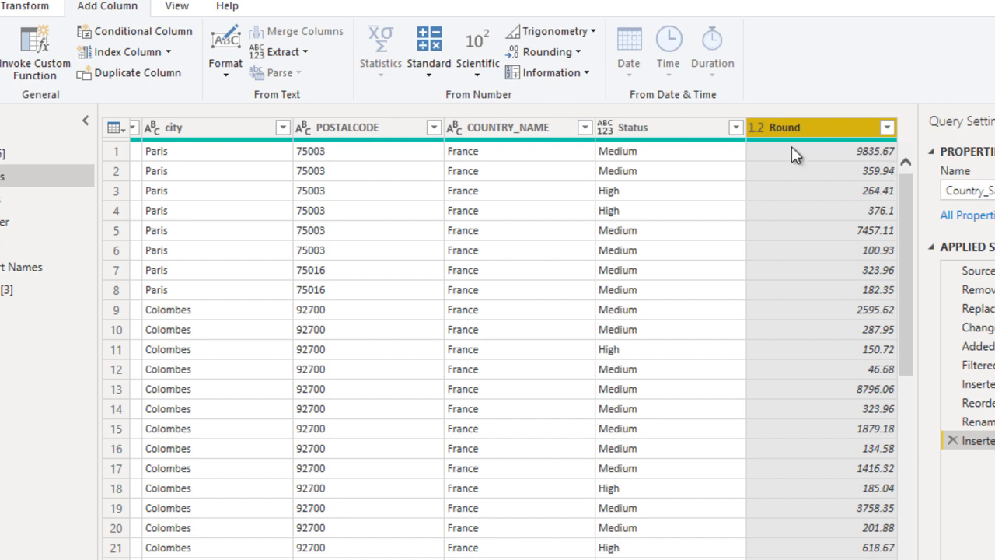
{"action": "left_click", "coordinate": [558, 76]}
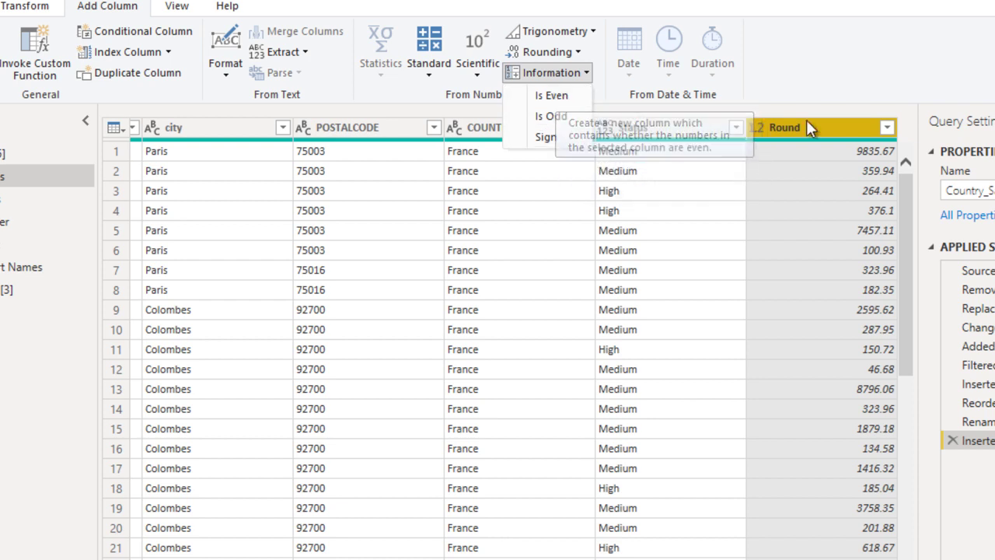
{"action": "left_click", "coordinate": [828, 125]}
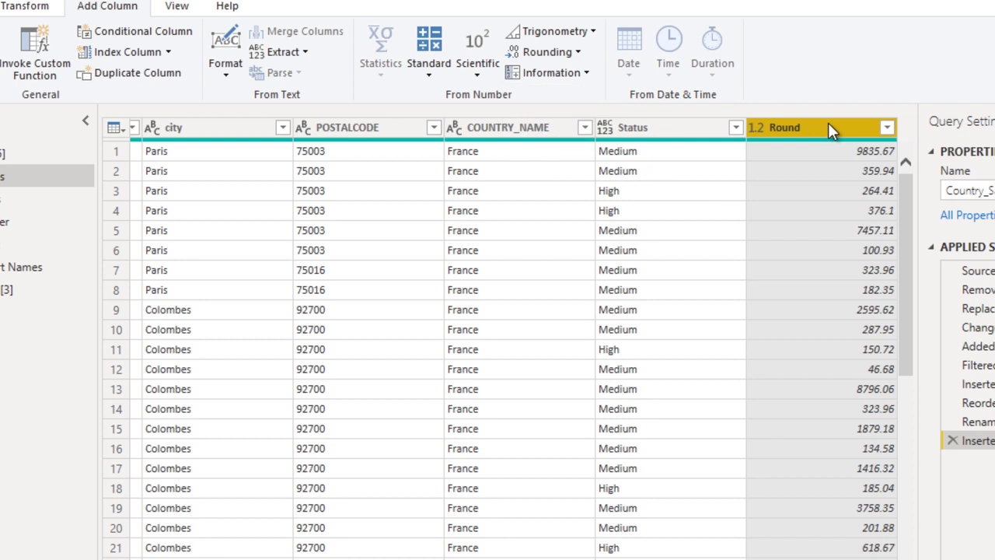
{"action": "left_click", "coordinate": [554, 72]}
Add an Is Even column for Round and check row 3's result for 264.41
{"action": "left_click", "coordinate": [553, 95]}
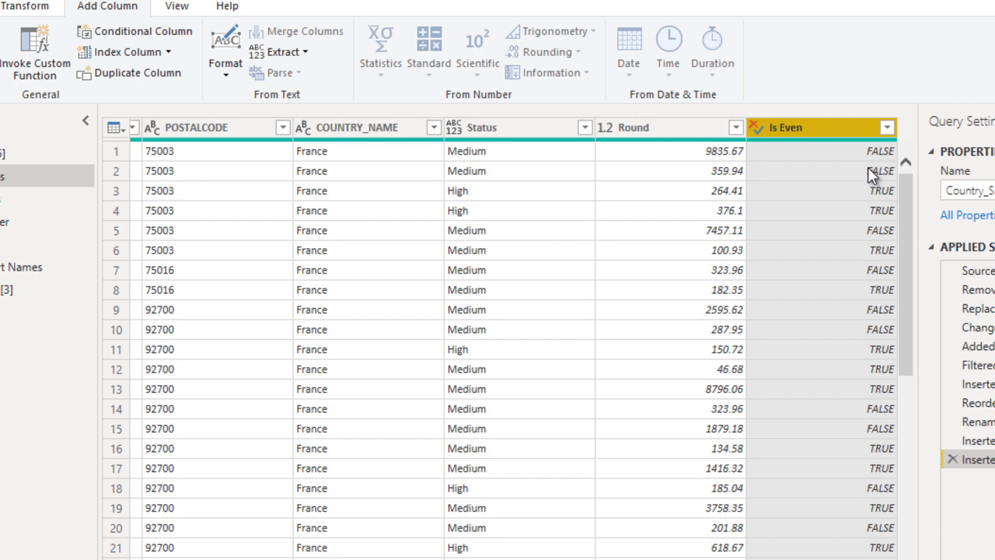
{"action": "left_click", "coordinate": [721, 201]}
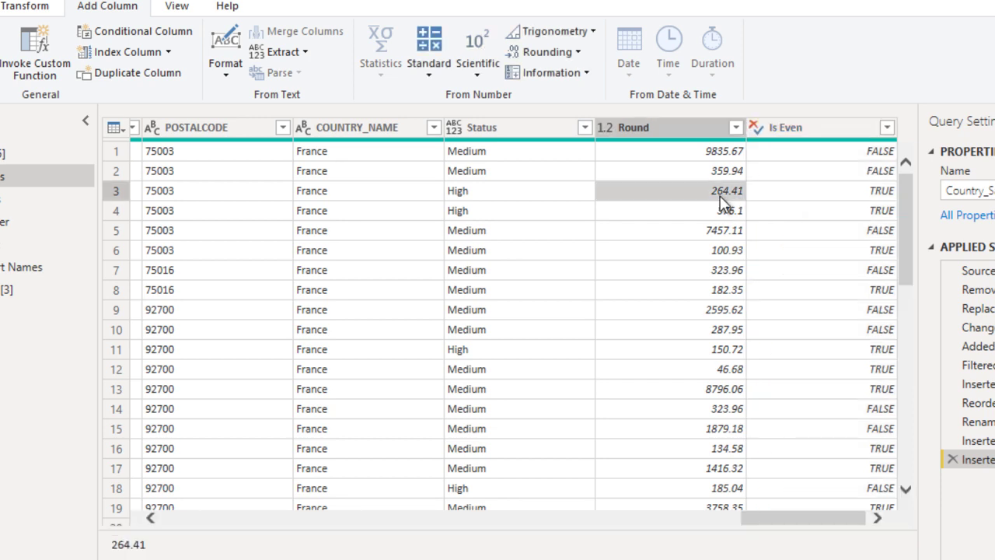
{"action": "left_click", "coordinate": [870, 195]}
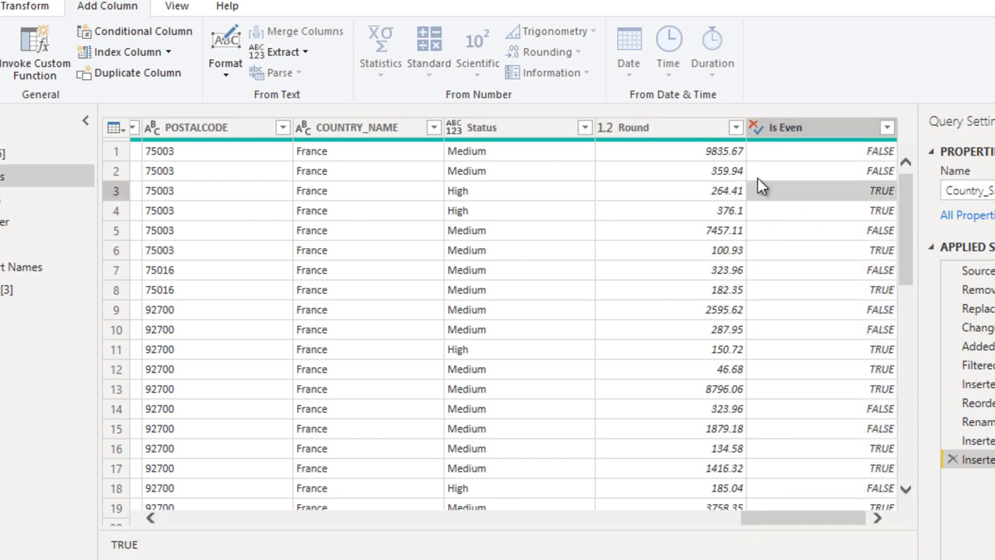
{"action": "left_click", "coordinate": [657, 128]}
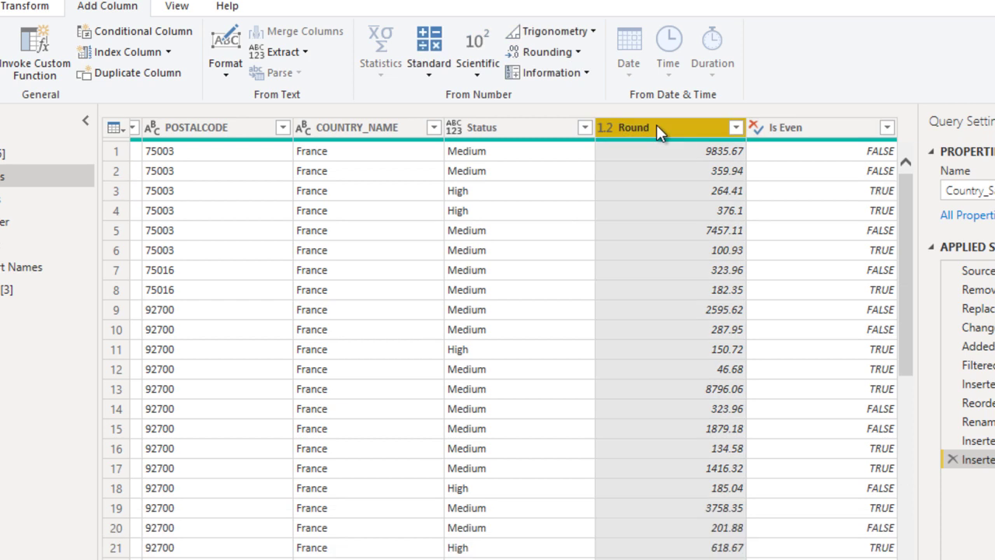
Close the Information options and check the Round value 323.96 in row 7
{"action": "left_click", "coordinate": [548, 73]}
{"action": "left_click", "coordinate": [549, 113]}
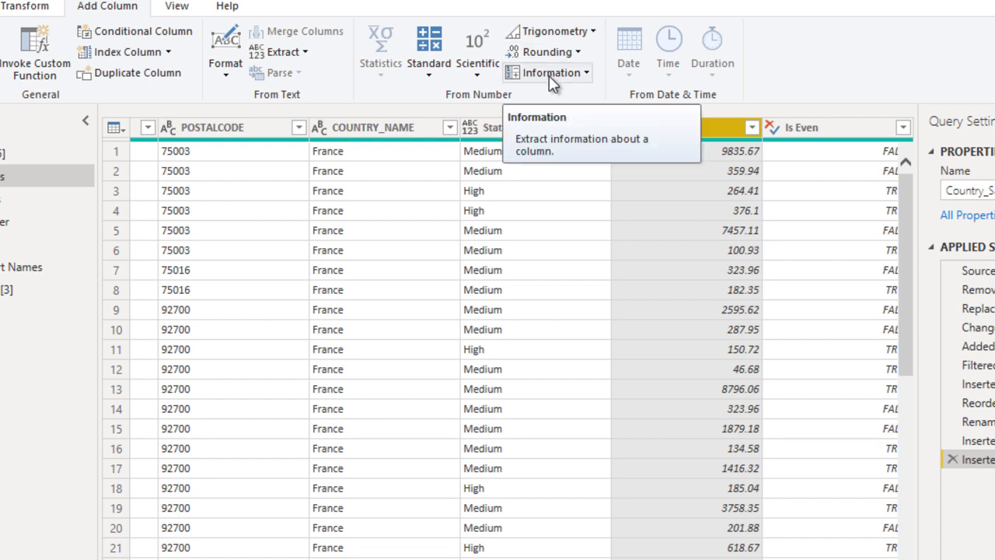
{"action": "left_click", "coordinate": [739, 268]}
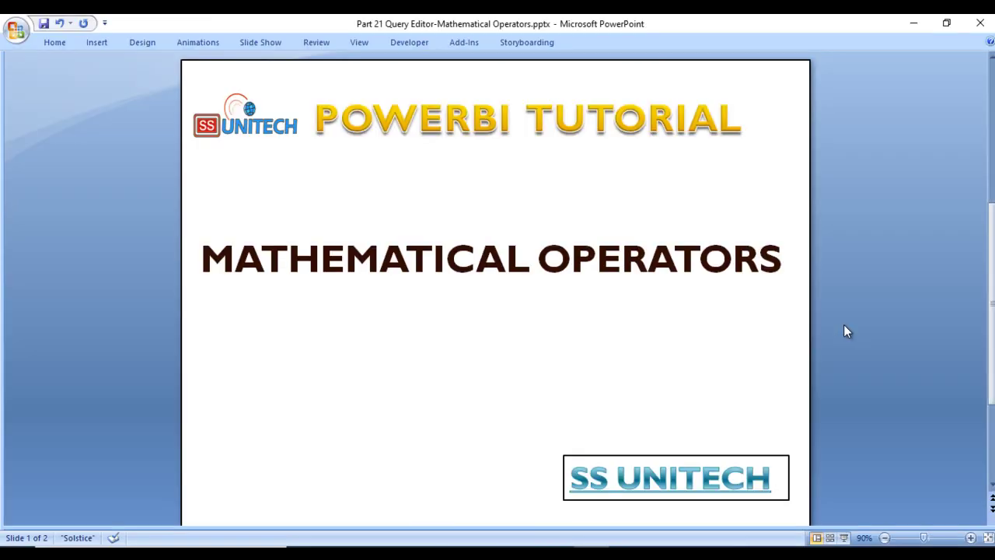
{"action": "scroll", "coordinate": [846, 332], "scroll_direction": "down", "scroll_amount": 1}
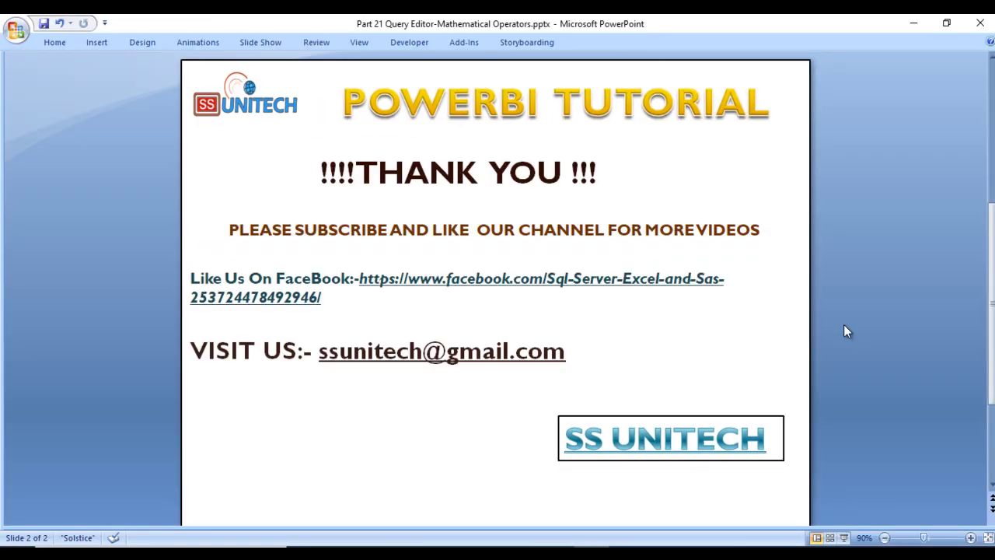